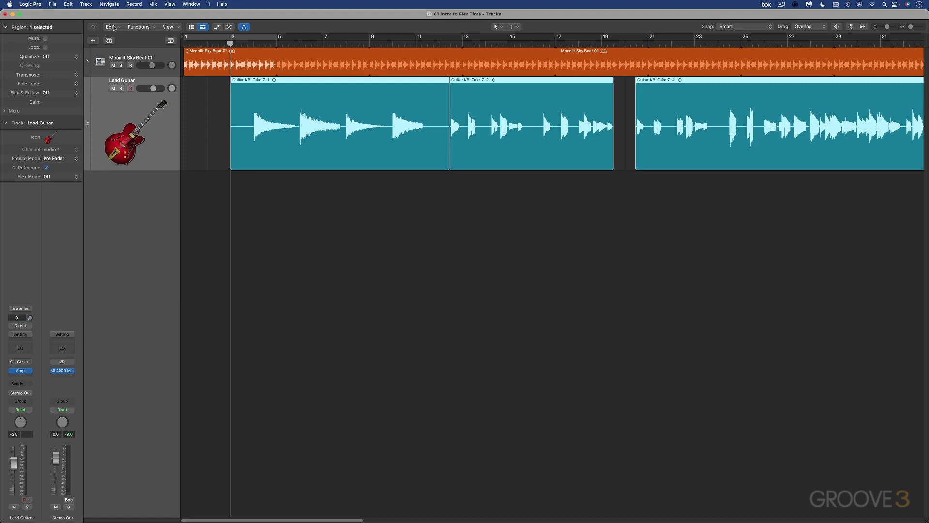
# - Toggle the flex pitch and time view on and off from the Edit menu and with Command-F
pyautogui.click(114, 27)
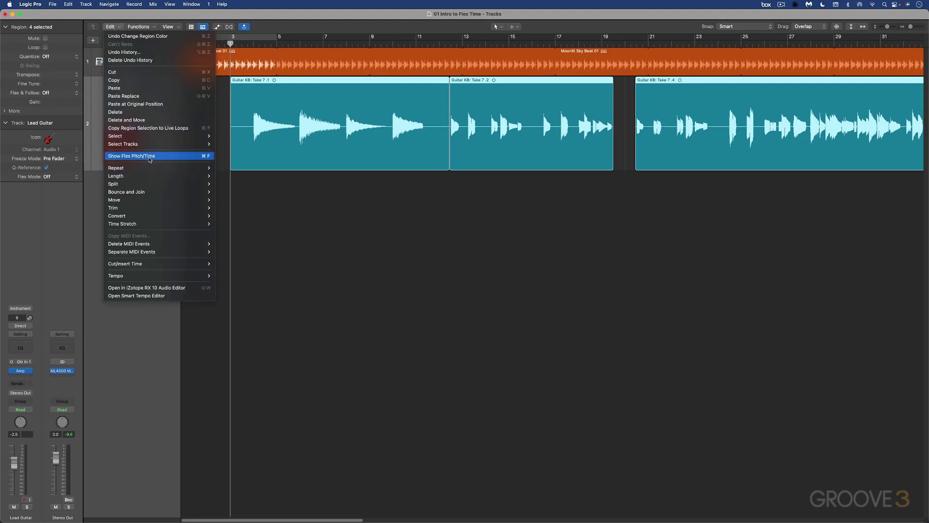
pyautogui.click(150, 156)
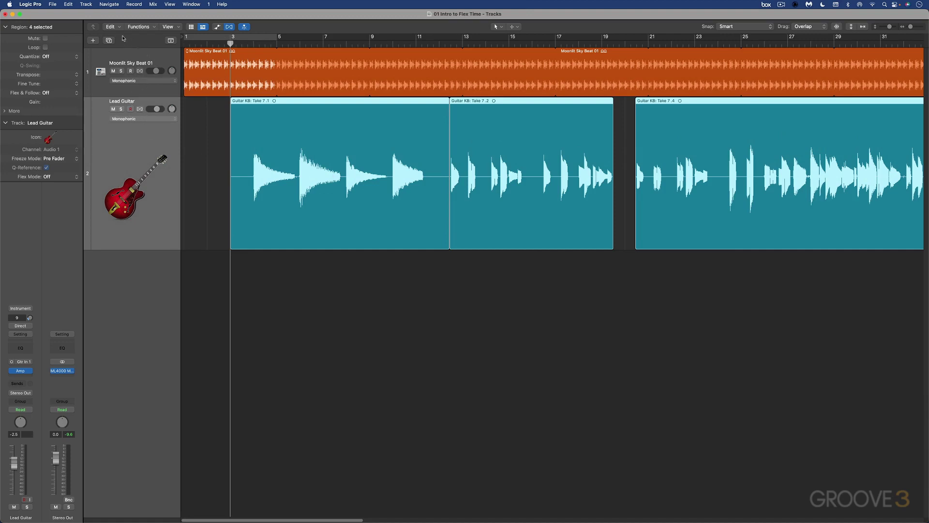
pyautogui.click(111, 26)
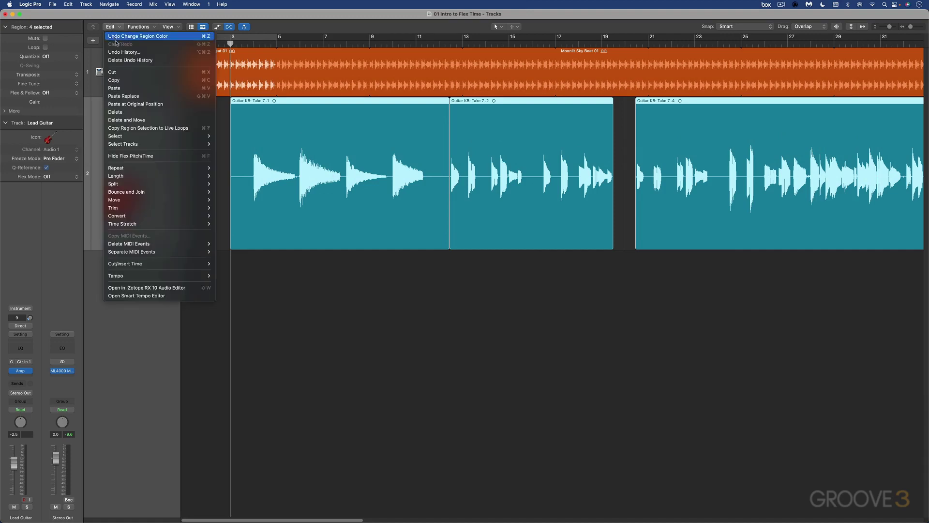
pyautogui.click(123, 155)
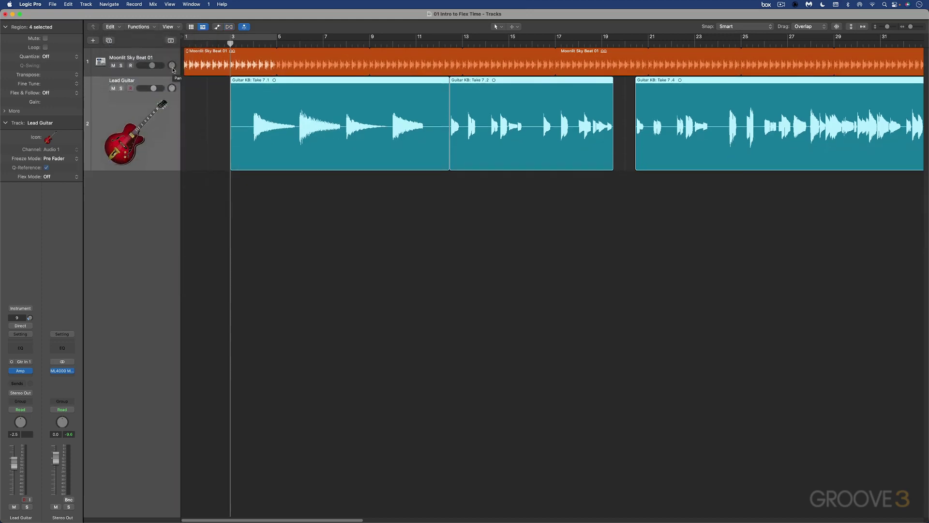
pyautogui.press('super+f')
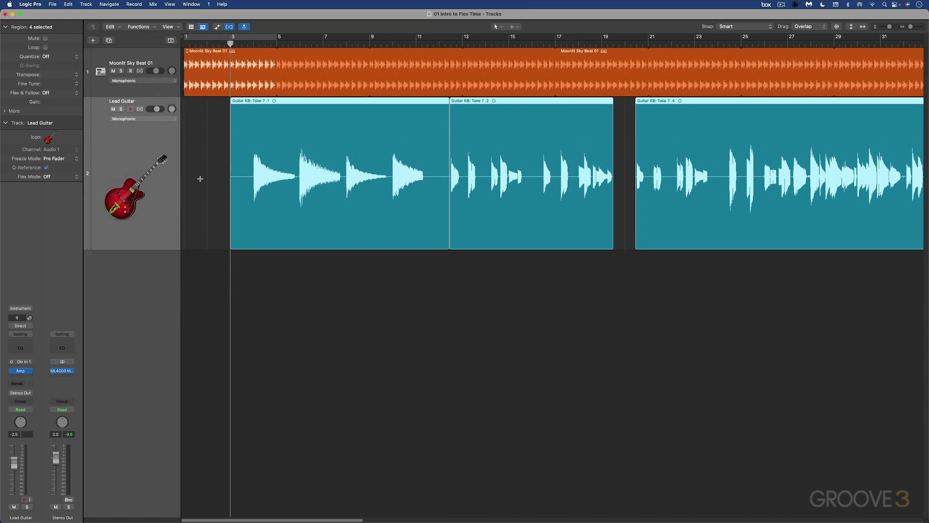
pyautogui.press('super+f')
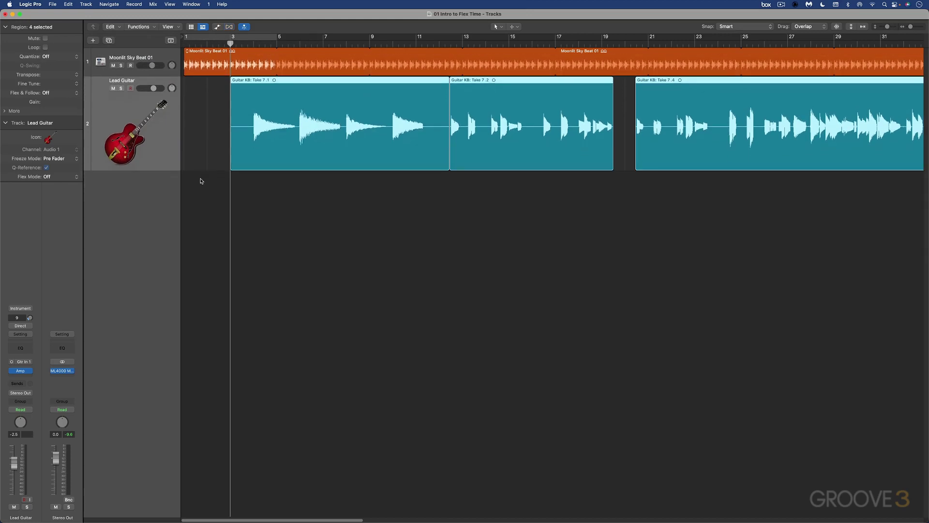
# - Look up the Show/Hide Flex command in Key Command Assignments, then close the window
pyautogui.hotkey('alt', 'k')
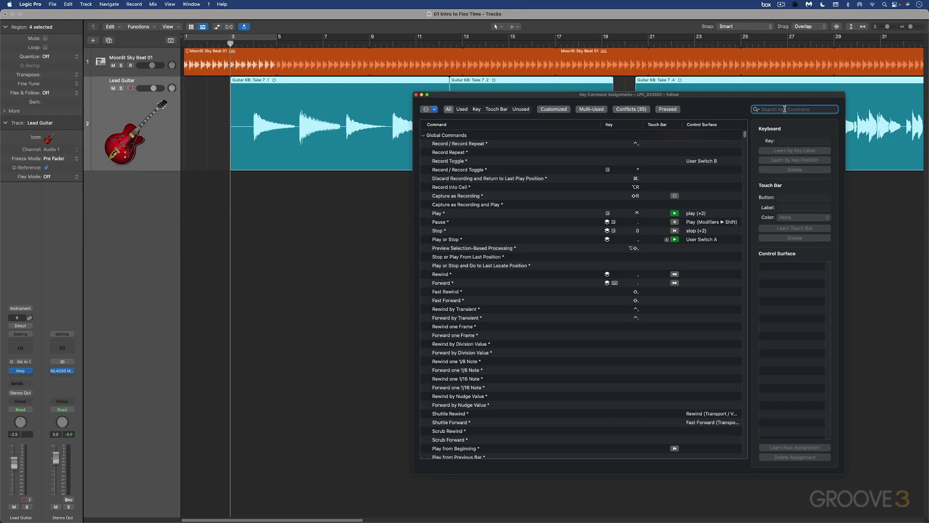
pyautogui.click(556, 239)
pyautogui.press('super+f')
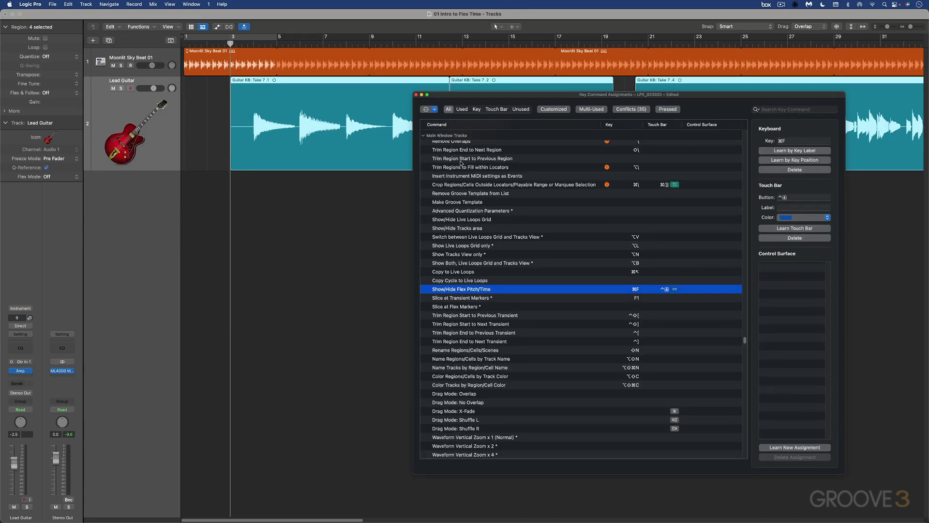
pyautogui.click(416, 95)
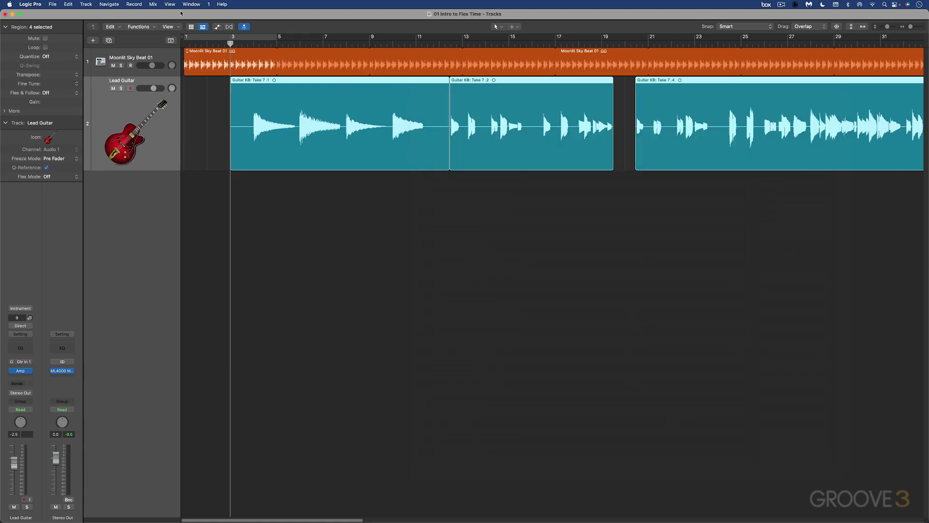
# - Turn flex view on with the toolbar Flex button, play the song, and move the playhead to Take 7.2
pyautogui.click(230, 27)
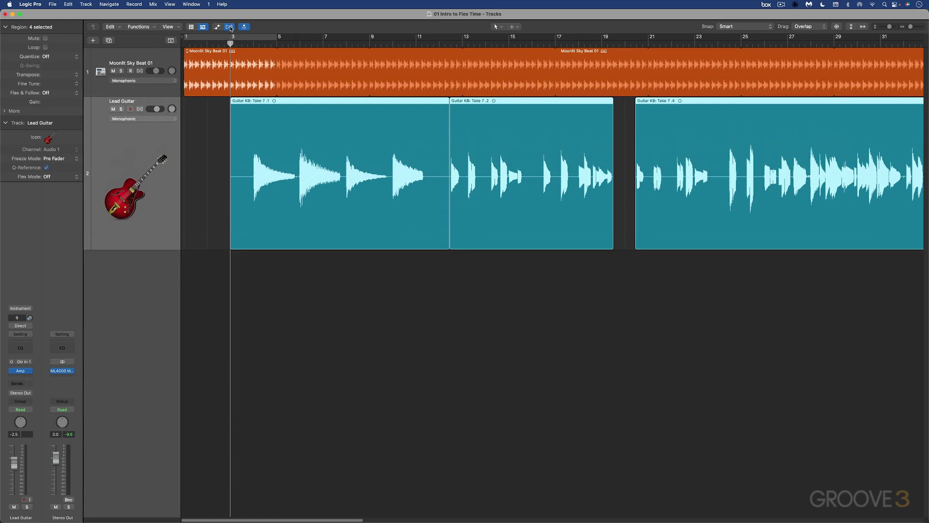
pyautogui.click(217, 27)
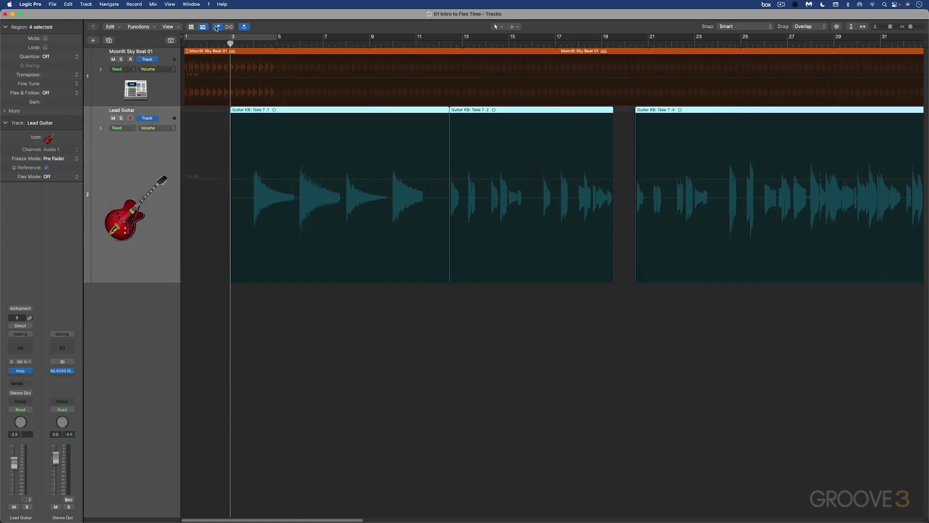
pyautogui.click(230, 27)
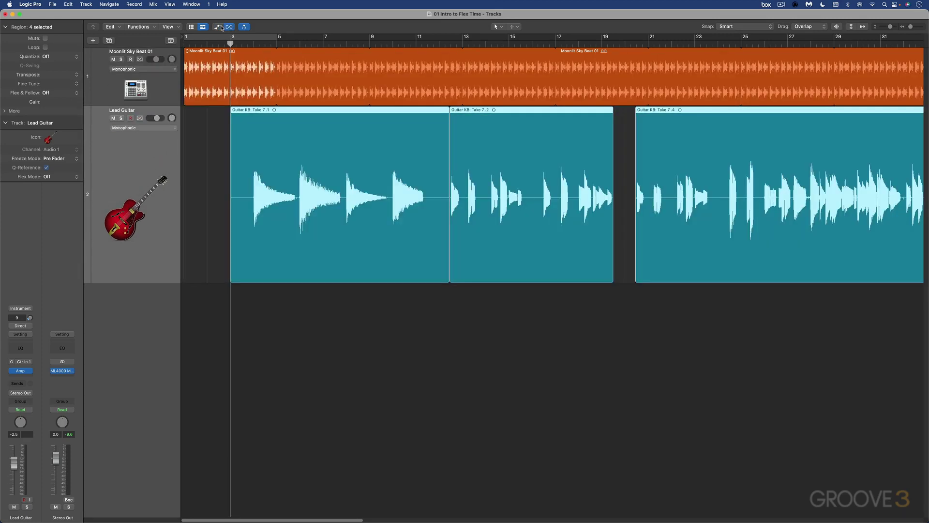
pyautogui.click(230, 27)
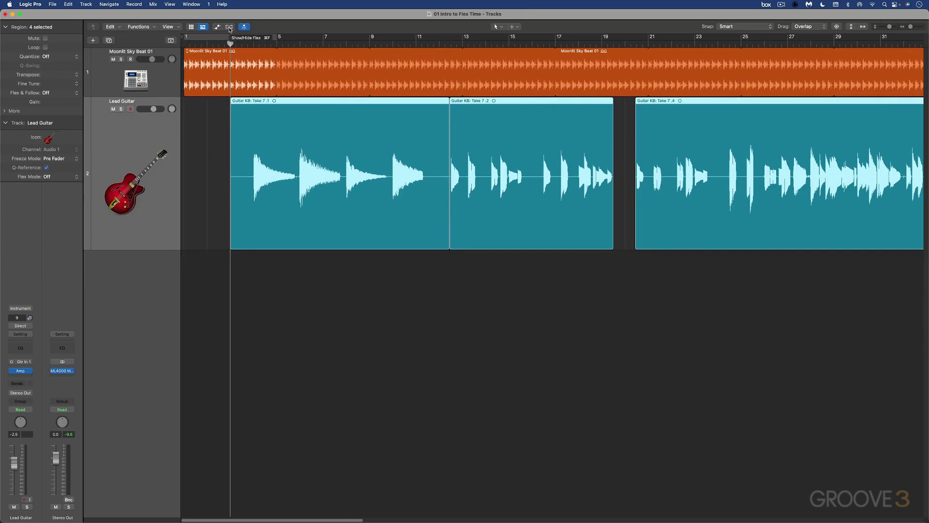
pyautogui.click(230, 28)
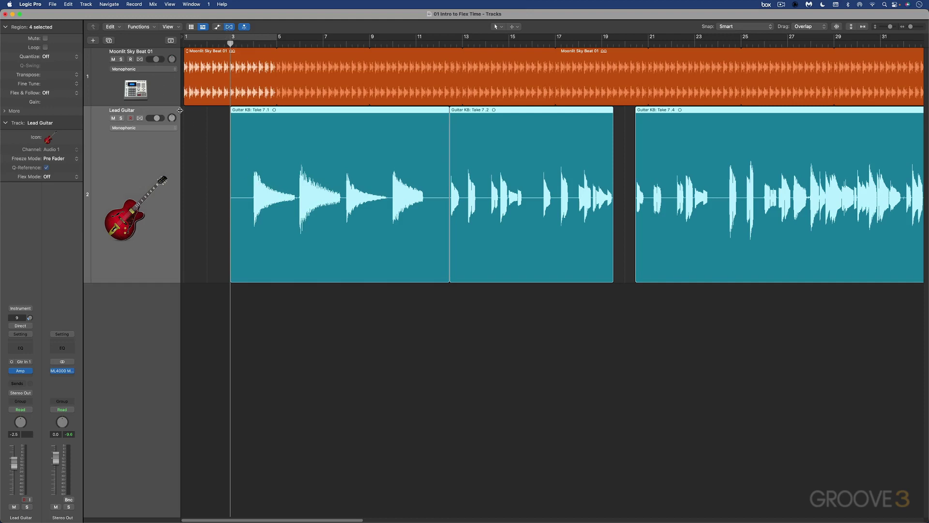
pyautogui.press('space')
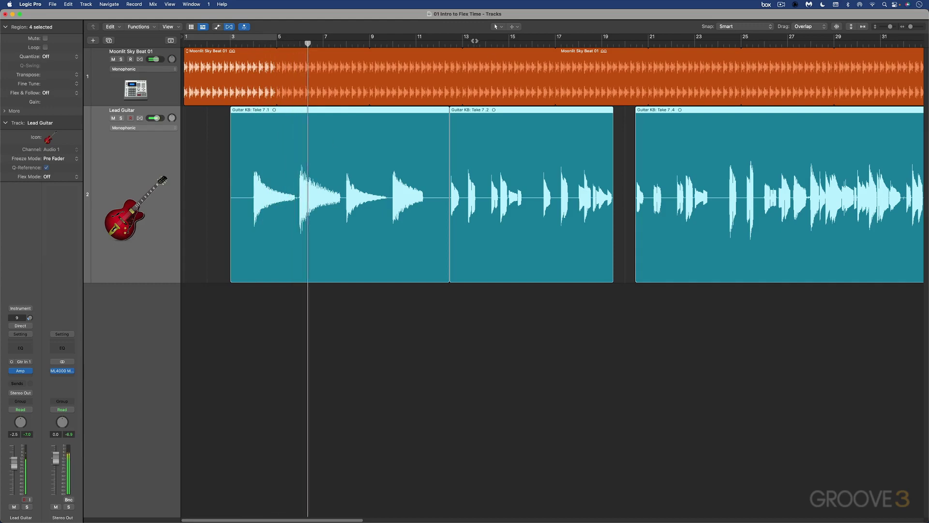
pyautogui.click(450, 43)
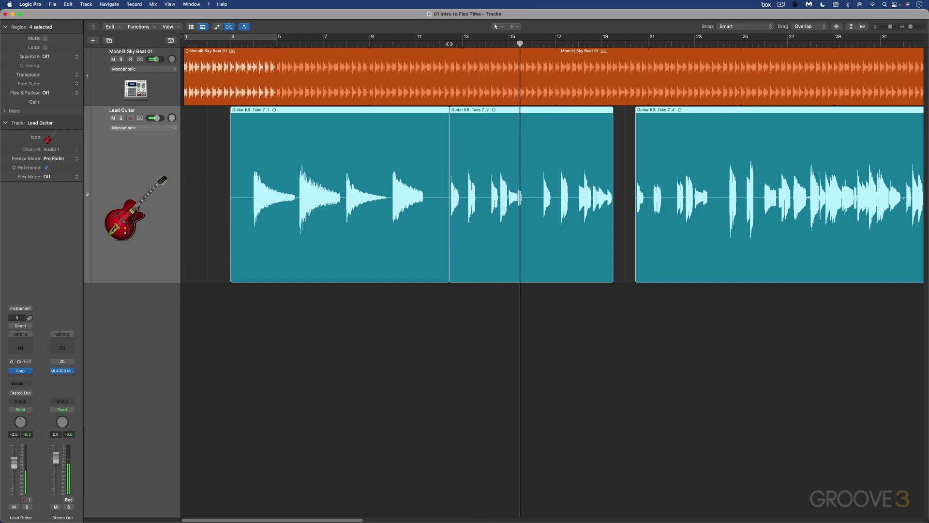
# - Enable flex on the Lead Guitar track using its track-header Flex button
pyautogui.click(140, 118)
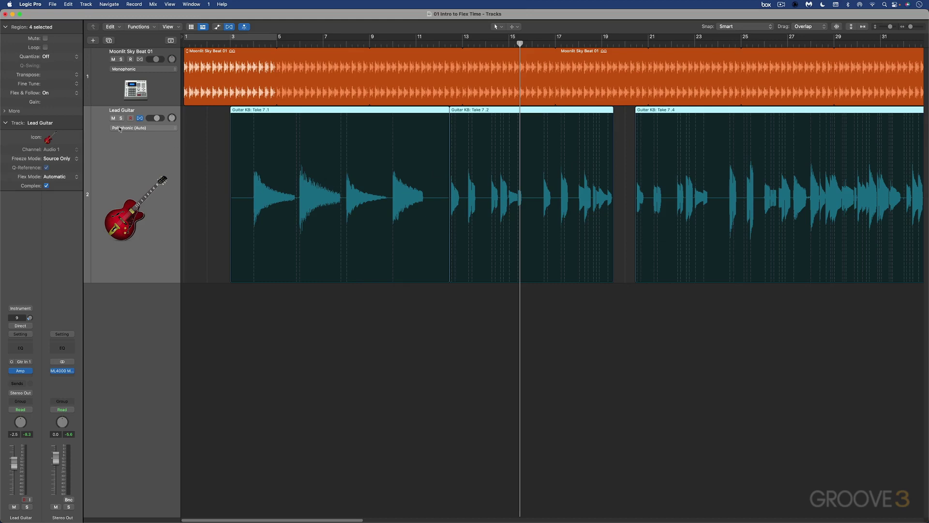
# - Switch the regions' Flex & Follow to Off and back to On, leaving Flex Mode on Automatic
pyautogui.click(52, 95)
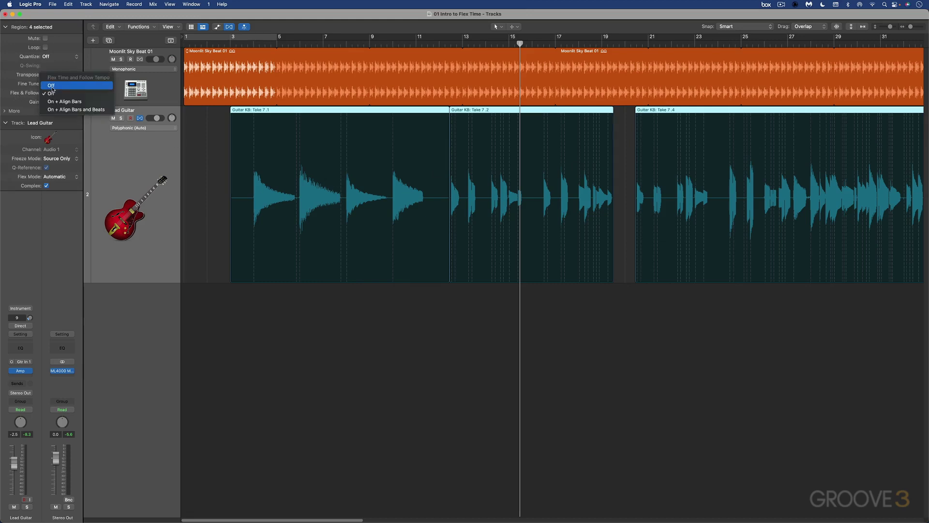
pyautogui.click(52, 87)
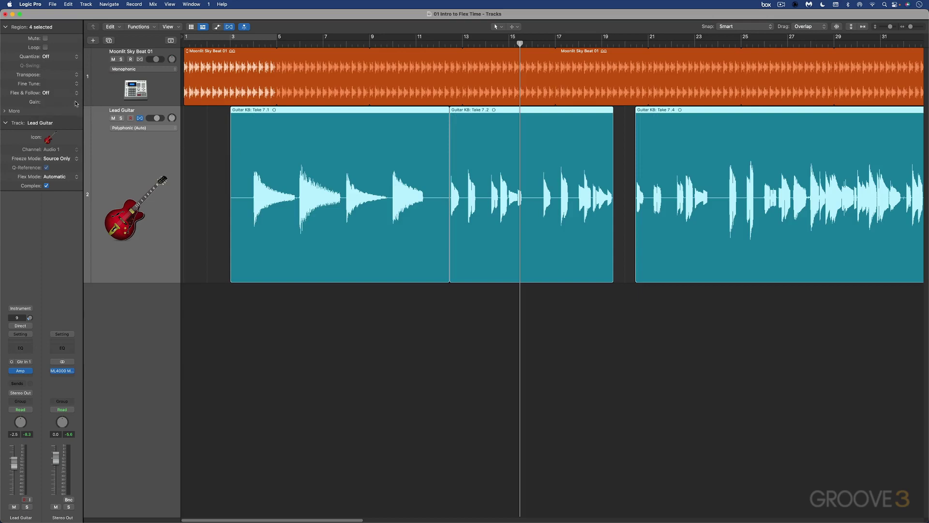
pyautogui.click(57, 95)
pyautogui.click(53, 101)
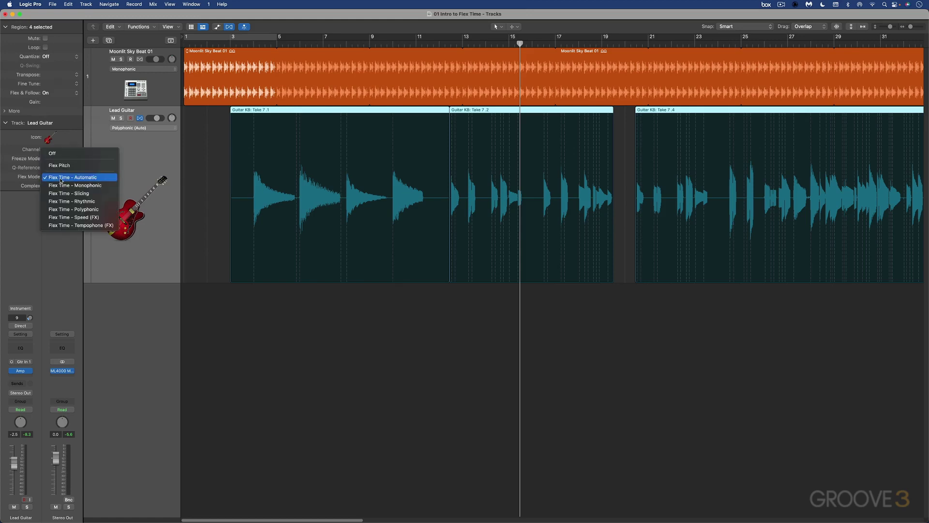
pyautogui.click(62, 185)
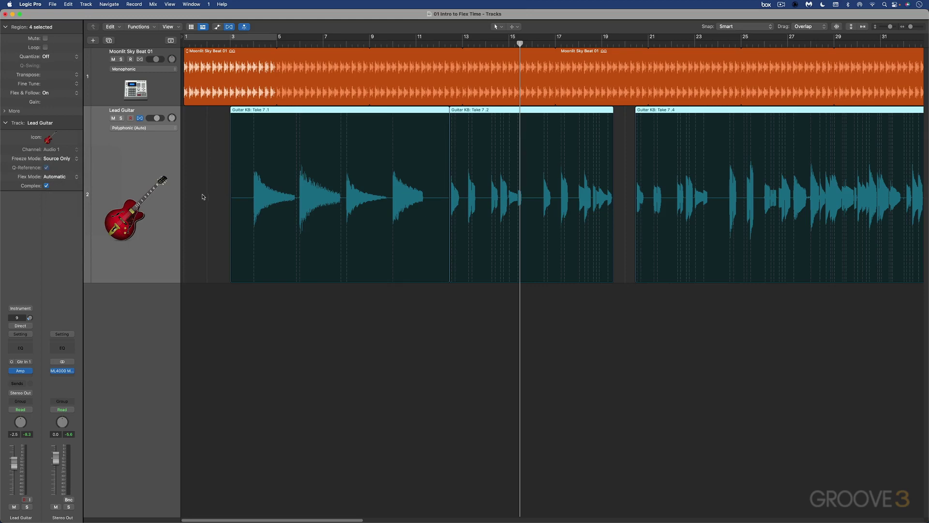
# - Hide track flex, open the Lead Guitar in a taller Audio Track editor, and show its flex view
pyautogui.click(229, 26)
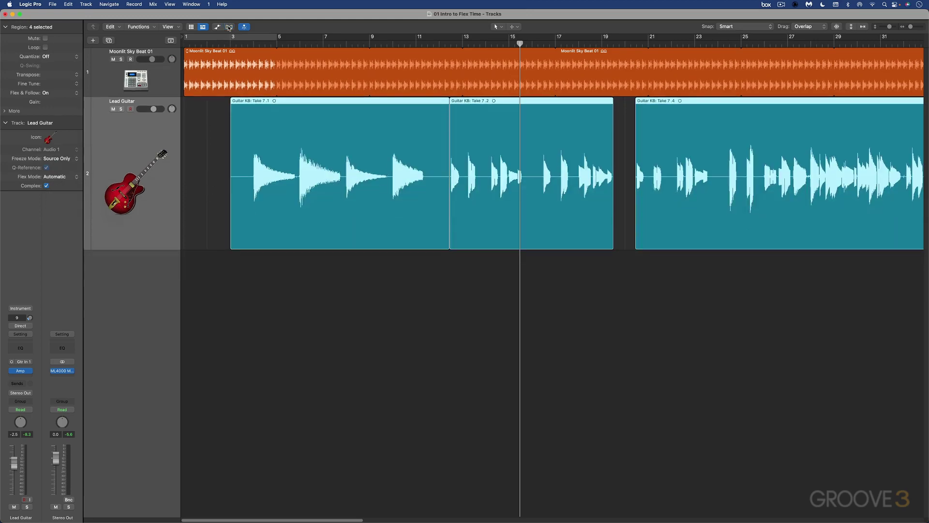
pyautogui.doubleClick(277, 124)
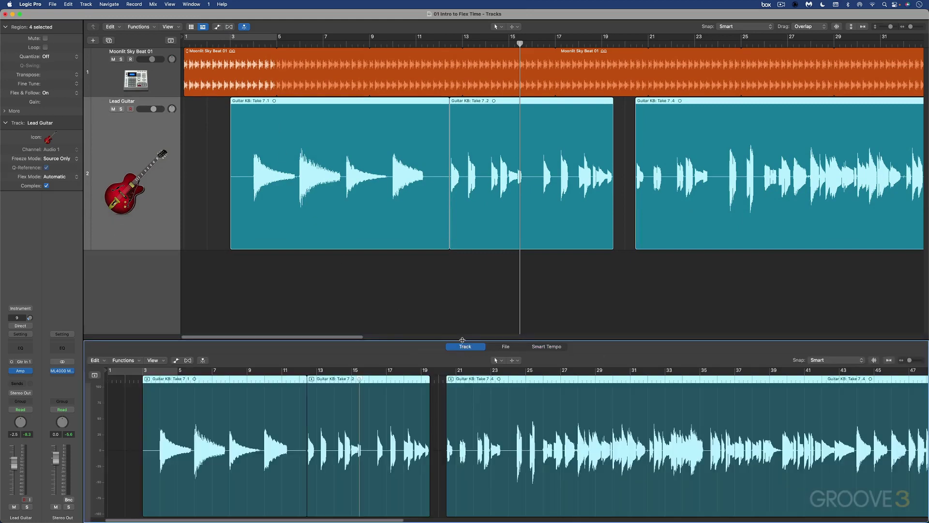
pyautogui.moveTo(463, 340); pyautogui.dragTo(462, 267)
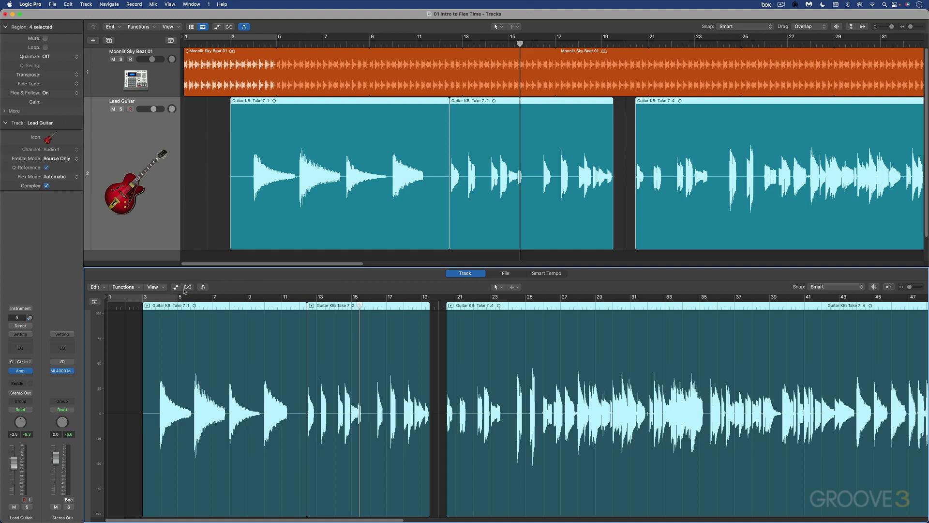
pyautogui.click(188, 288)
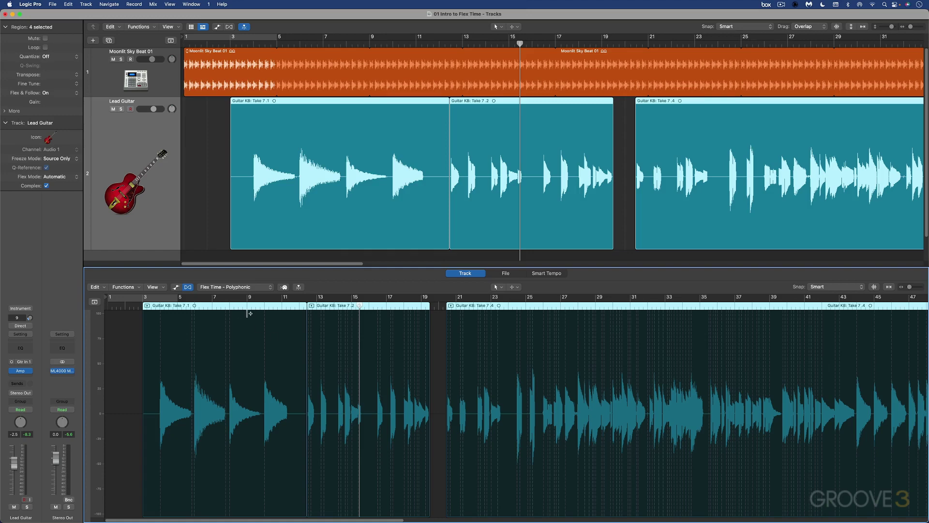
# - Toggle Show Flex on and off, then turn on flex for Lead Guitar in the editor and confirm
pyautogui.click(229, 27)
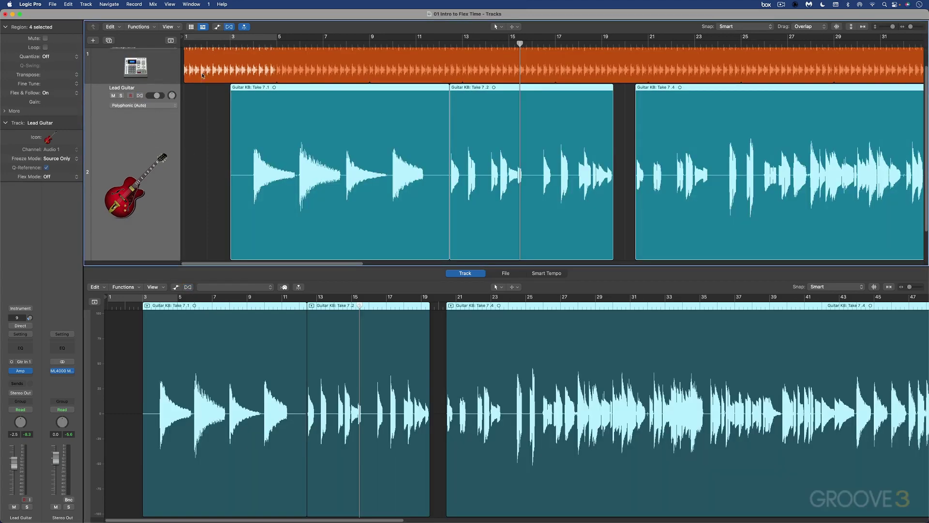
pyautogui.click(229, 27)
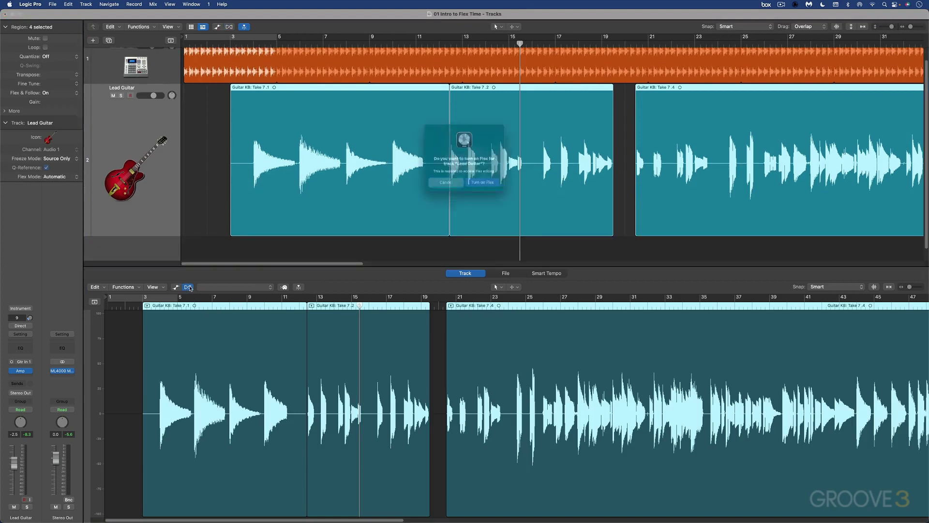
pyautogui.click(188, 288)
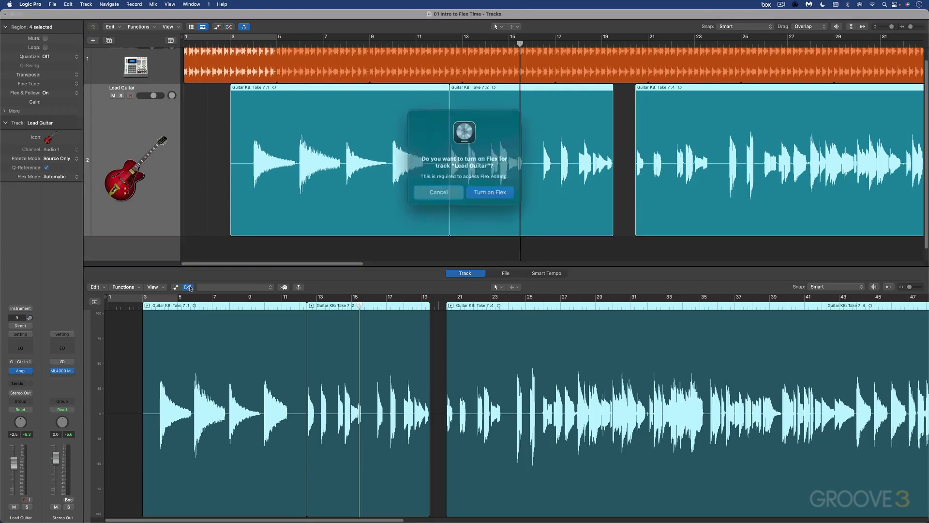
pyautogui.click(486, 187)
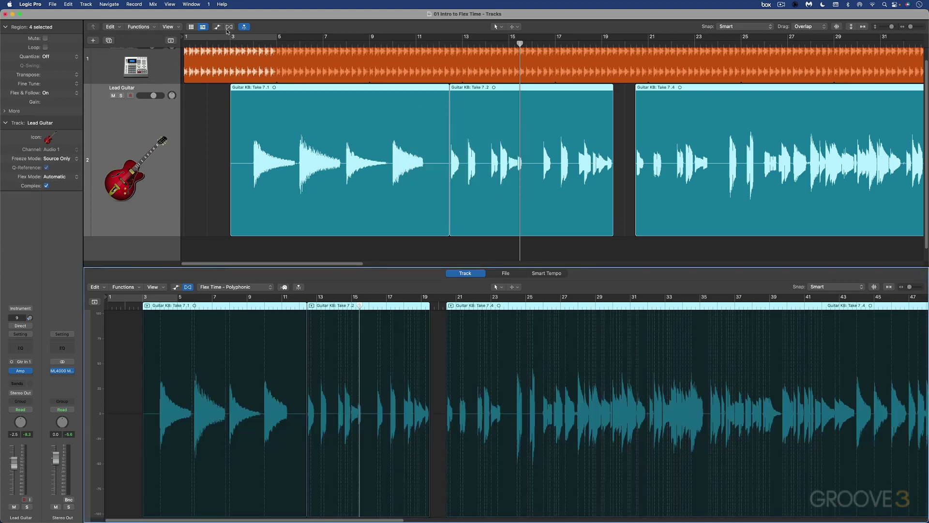
# - Show flex markers on the tracks, keep Flex Time - Polyphonic, and close the editor with E
pyautogui.click(230, 27)
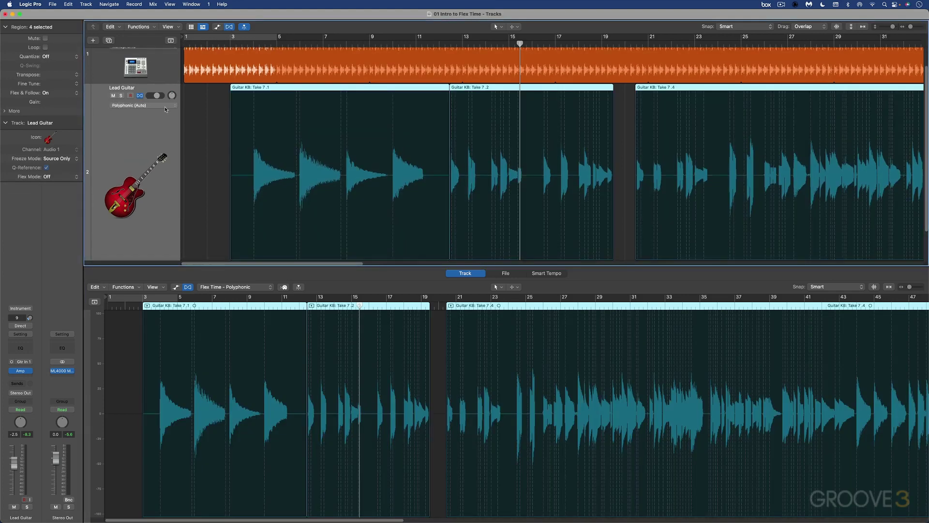
pyautogui.click(237, 288)
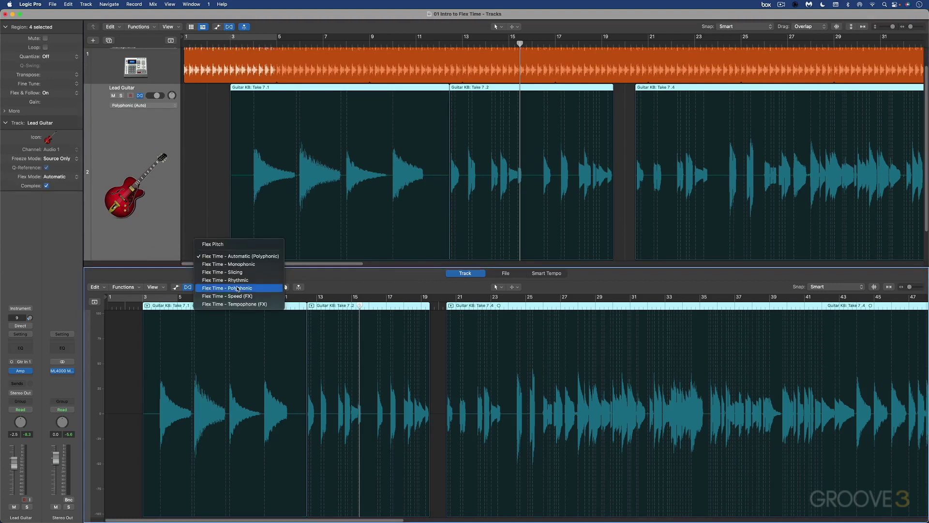
pyautogui.click(237, 289)
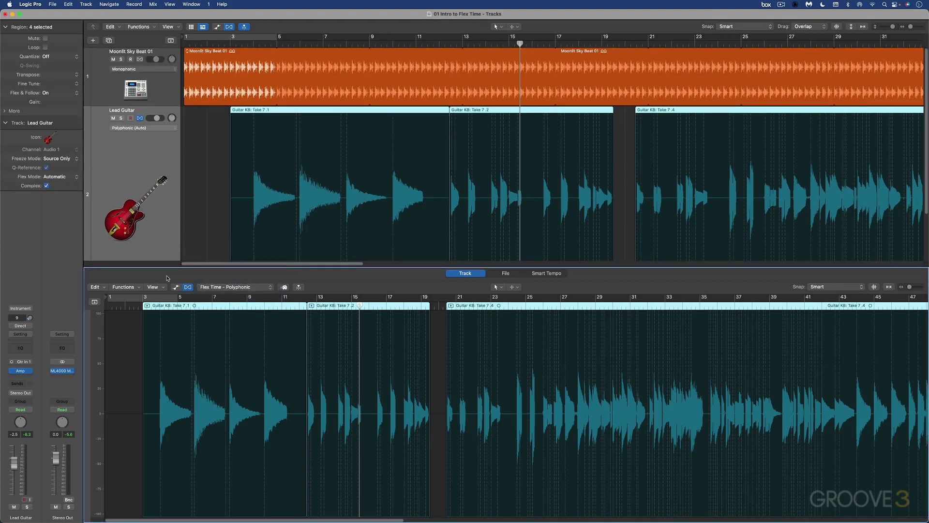
pyautogui.press('e')
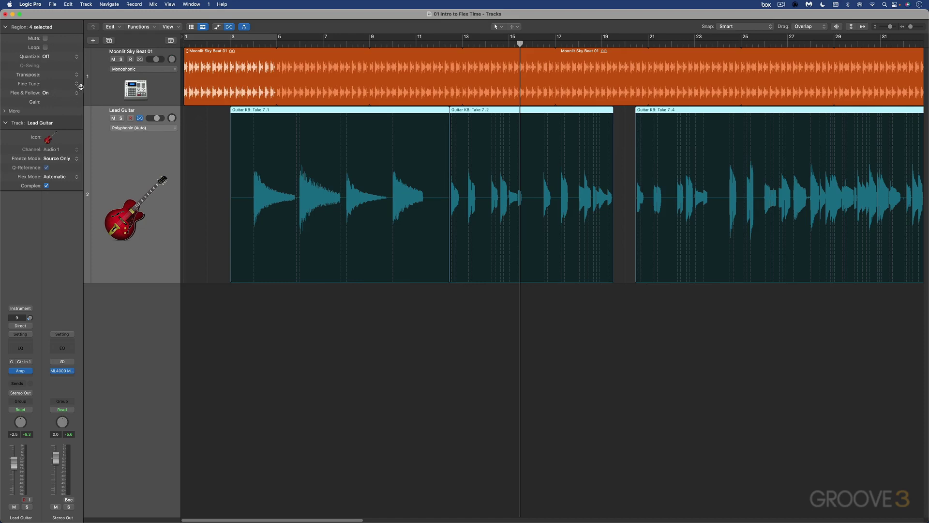
# - Reselect On in the four regions' Flex & Follow pop-up, then reopen the pop-up
pyautogui.click(65, 95)
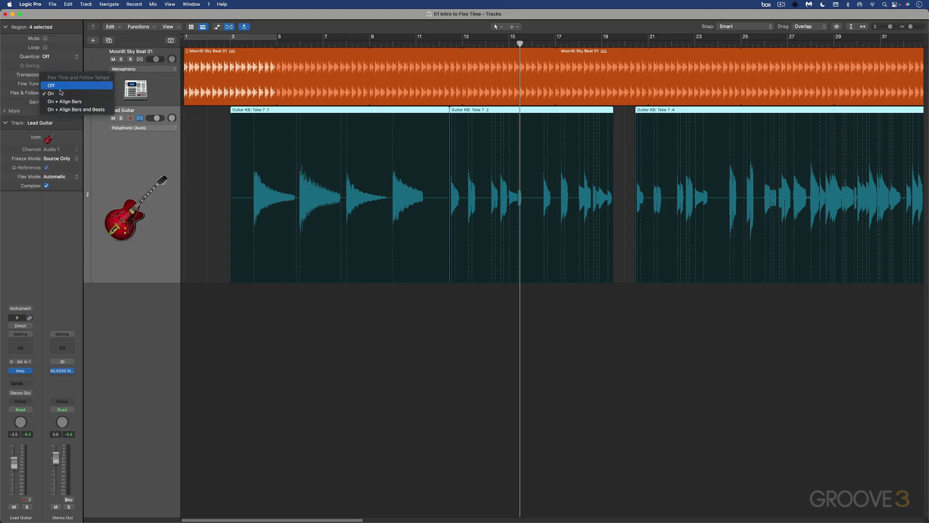
pyautogui.click(61, 96)
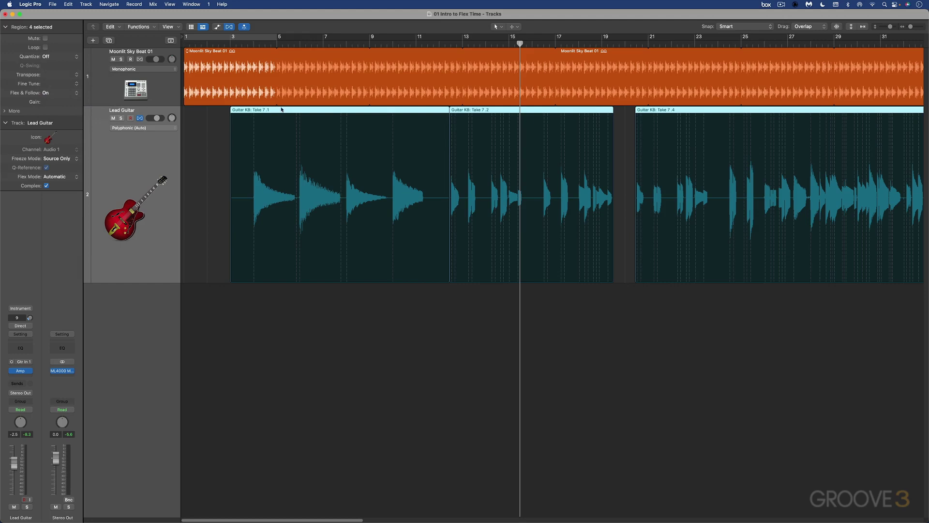
pyautogui.click(53, 94)
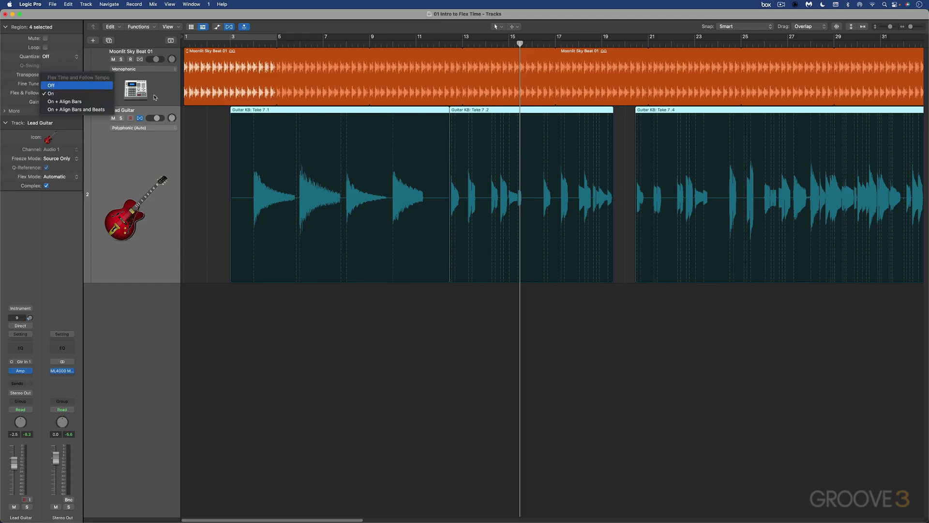
# - Set all regions' Flex & Follow to Off, split Take 7.2 near bar 17.6, then set Takes 7.1–7.2 to On
pyautogui.press('Return')
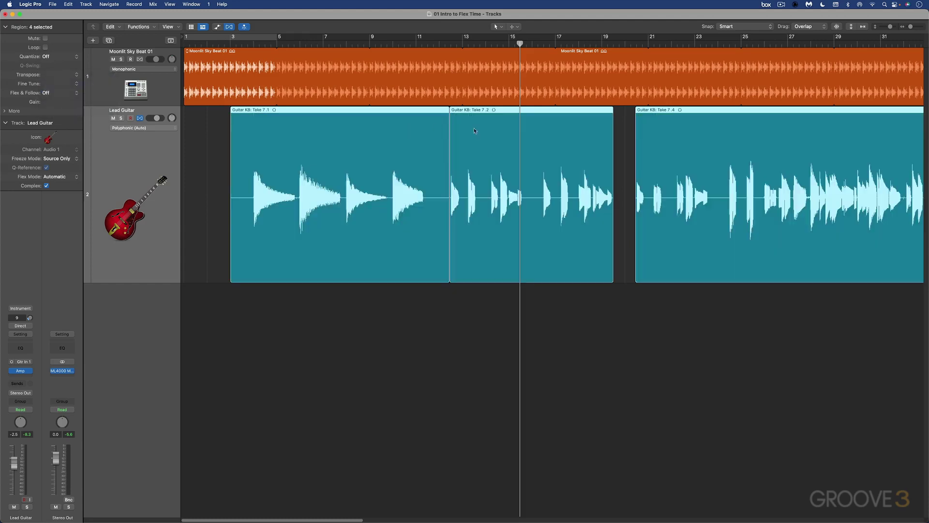
pyautogui.click(575, 137)
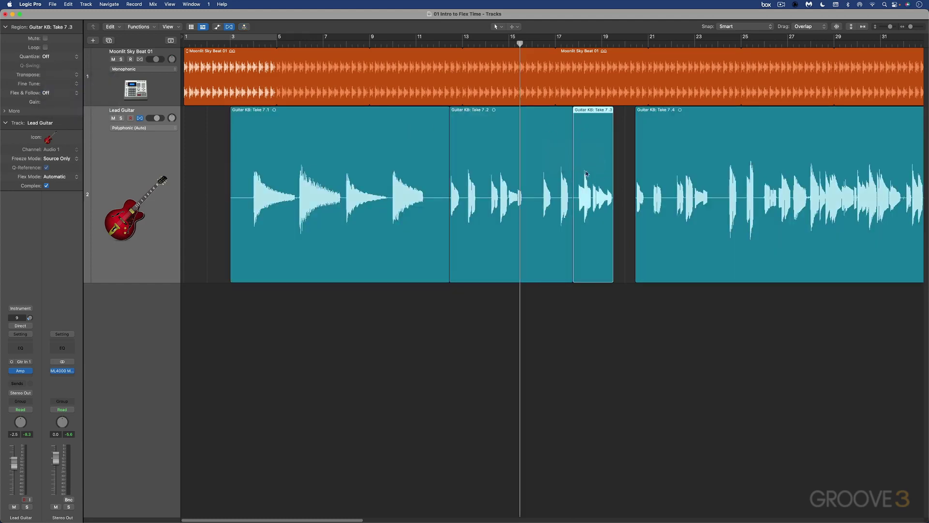
pyautogui.moveTo(493, 323); pyautogui.dragTo(387, 251)
pyautogui.click(61, 93)
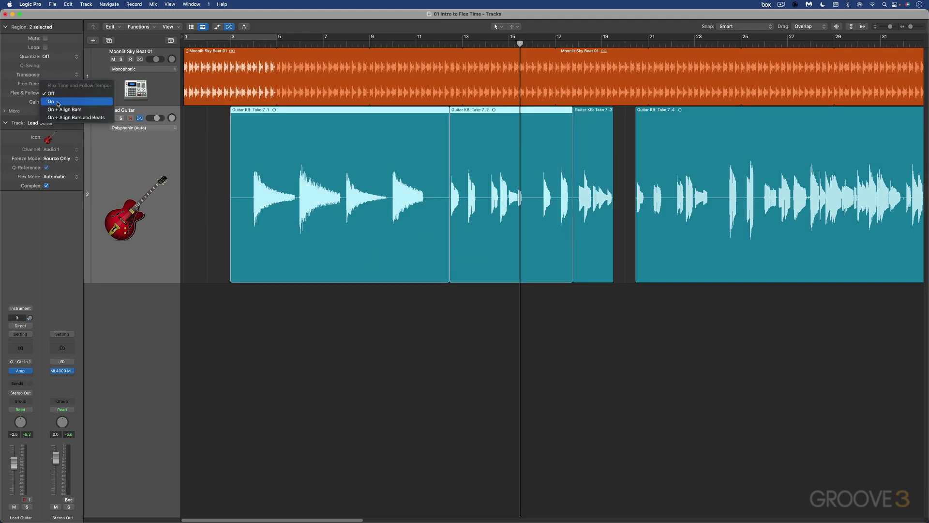
pyautogui.click(53, 102)
# - Set Take 7.4's Flex & Follow to On
pyautogui.click(697, 273)
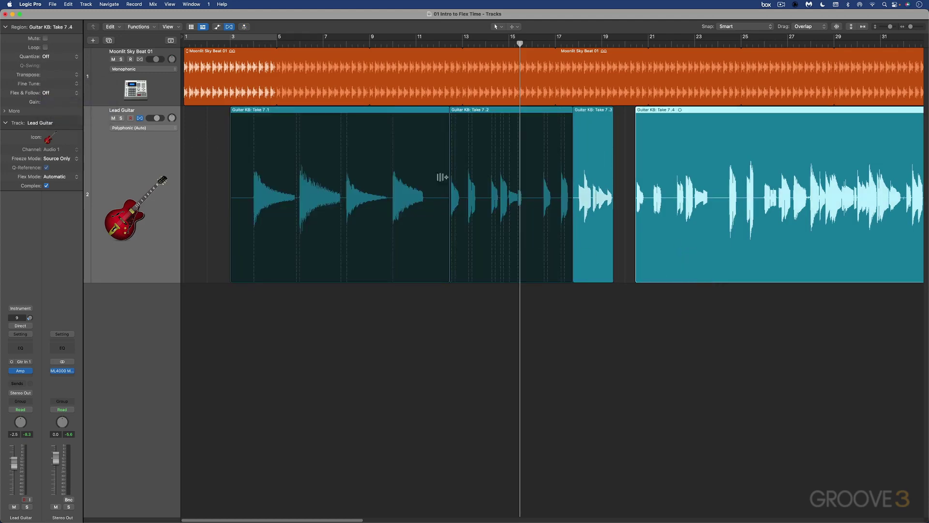
pyautogui.click(61, 93)
pyautogui.click(58, 102)
# - Set Take 7.3's Flex & Follow to On, switch it to Off, then back to On
pyautogui.click(595, 279)
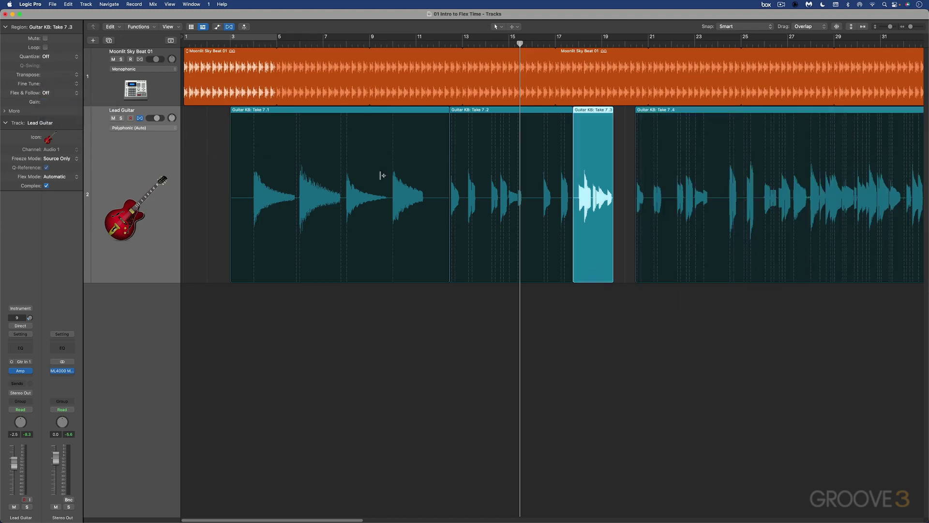
pyautogui.click(64, 93)
pyautogui.click(62, 102)
pyautogui.click(64, 93)
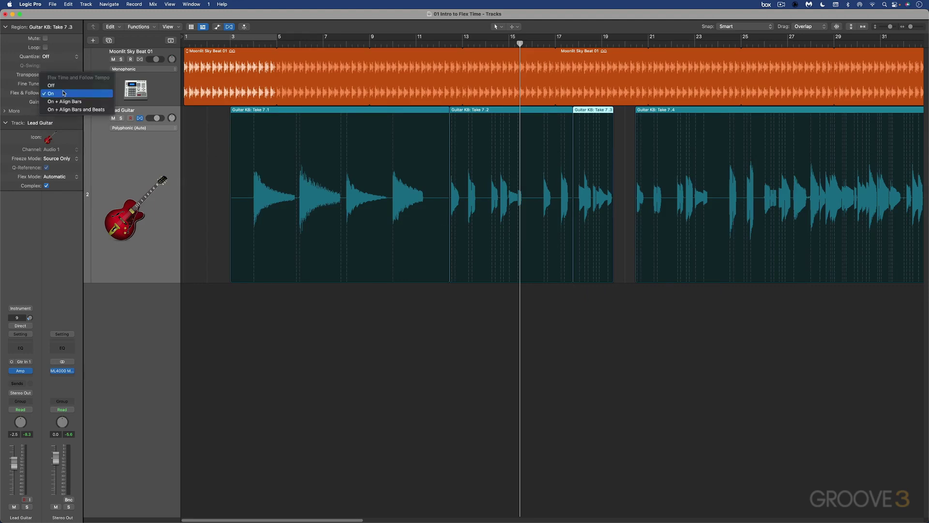
pyautogui.click(62, 86)
pyautogui.click(62, 91)
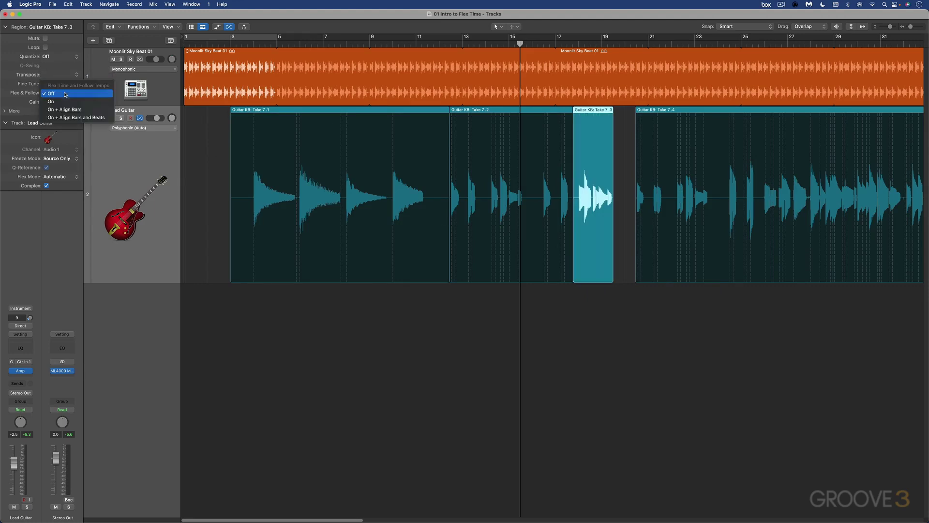
pyautogui.click(63, 102)
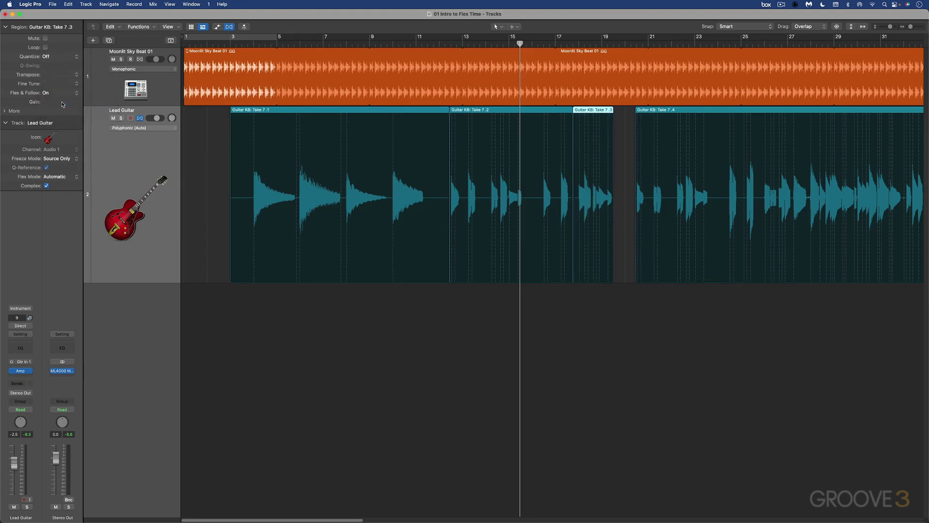
pyautogui.moveTo(61, 104)
# - Set Take 7.3's Flex & Follow to On + Align Bars
pyautogui.click(59, 93)
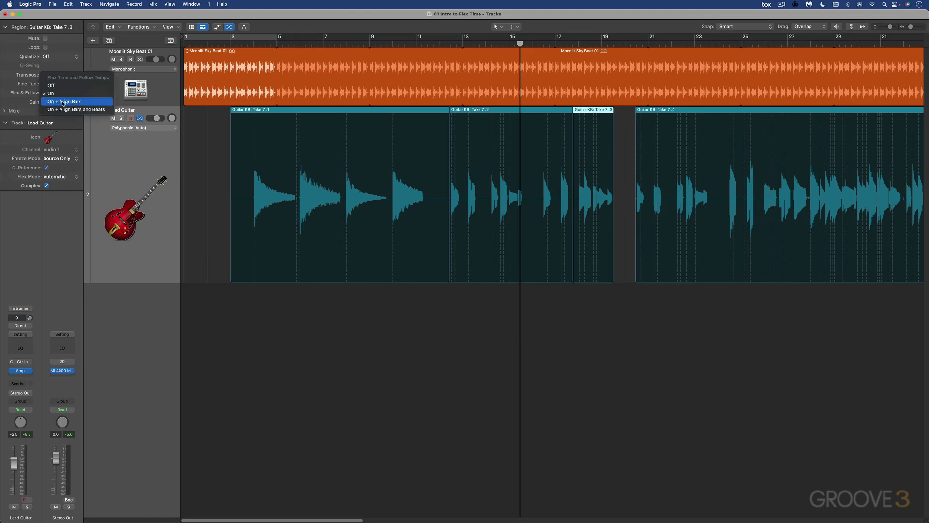
pyautogui.click(71, 102)
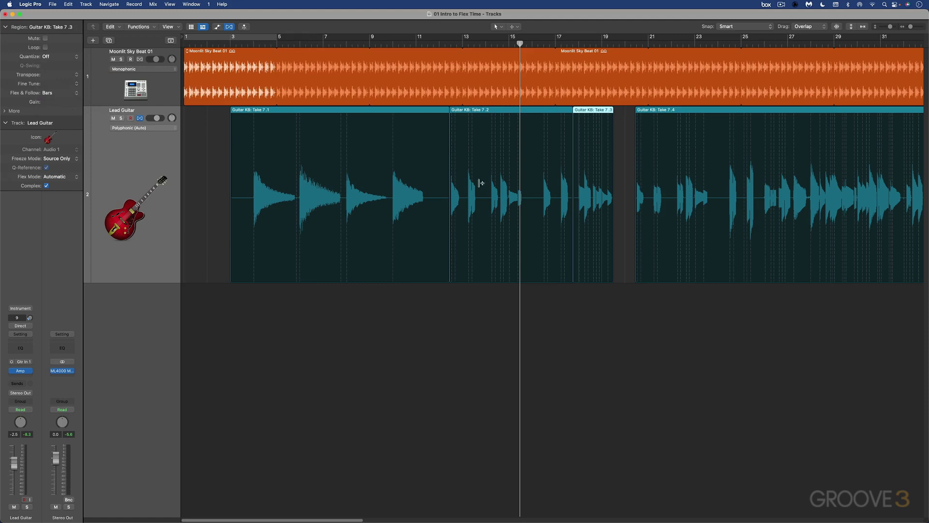
pyautogui.click(58, 93)
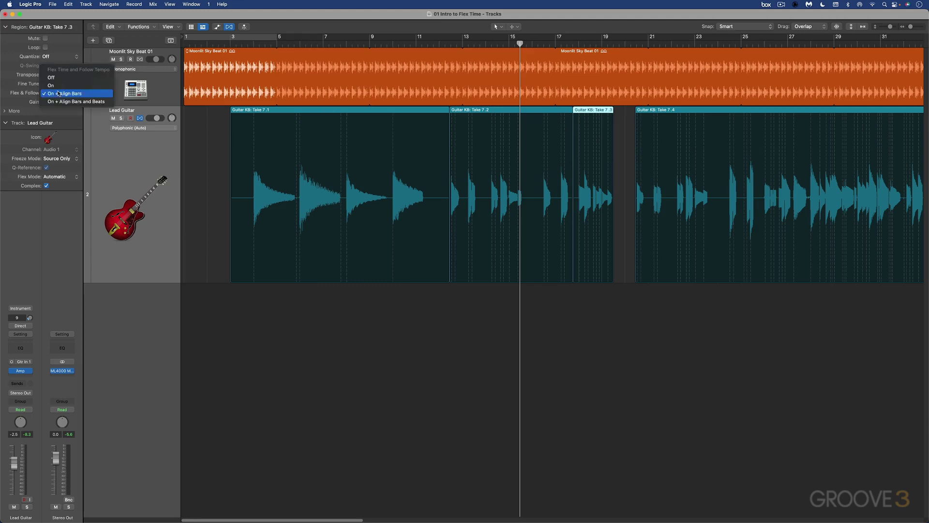
pyautogui.click(59, 88)
# - Select all five guitar regions with Command-A and set them to On + Align Bars
pyautogui.press('super+a')
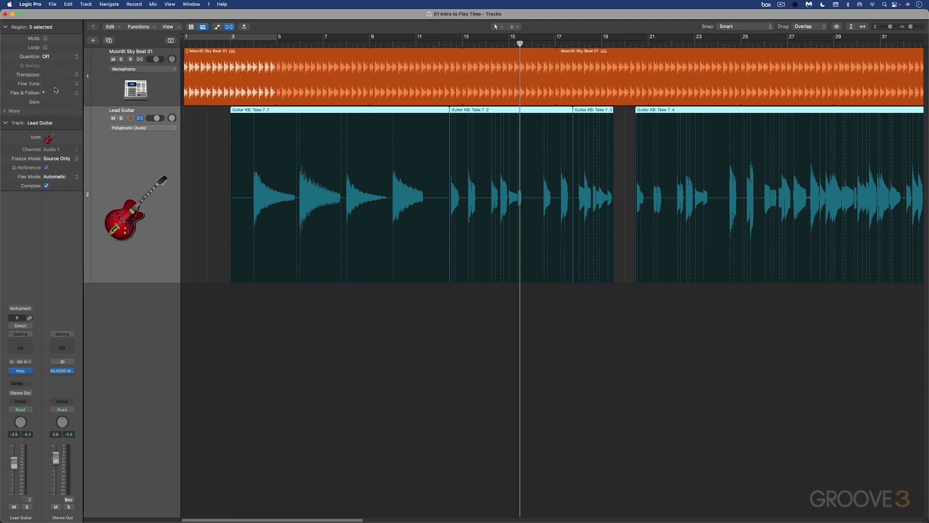
pyautogui.click(63, 94)
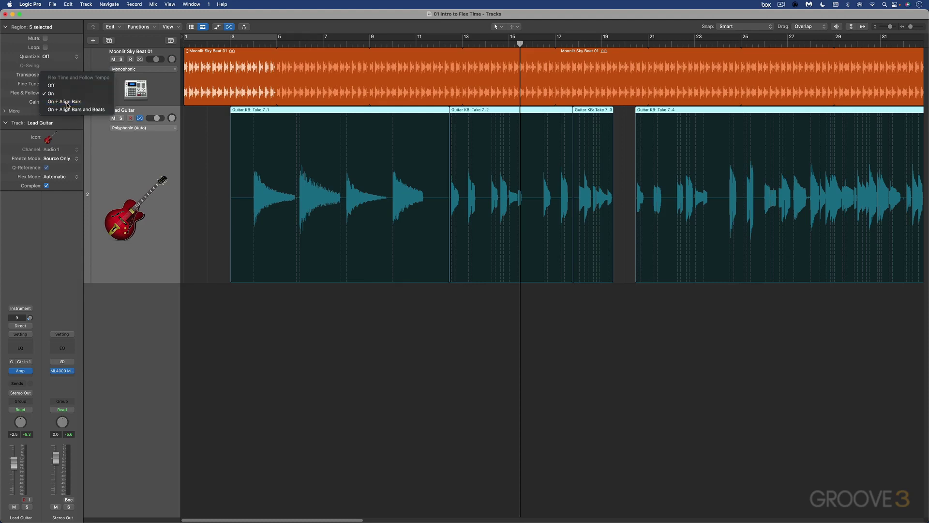
pyautogui.click(67, 103)
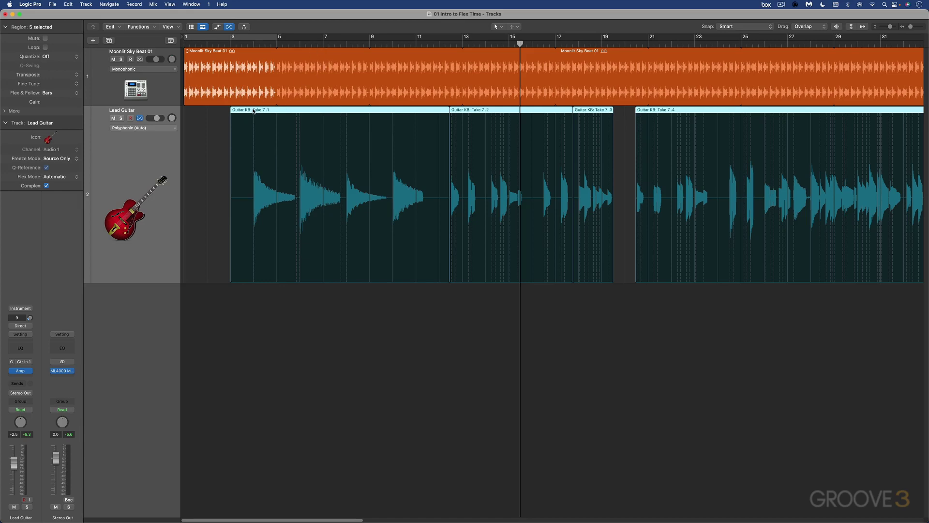
# - Try On + Align Bars and Beats on the five regions, then set Flex & Follow back to On
pyautogui.click(59, 94)
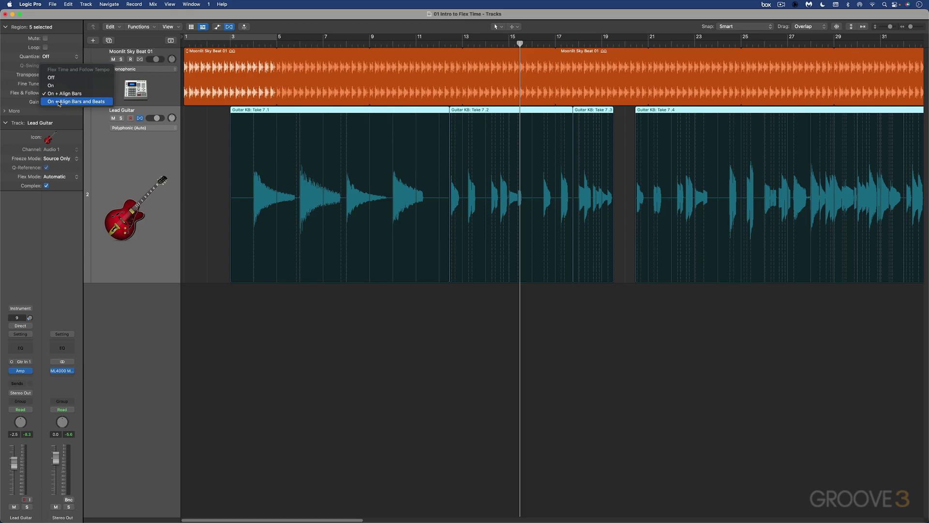
pyautogui.click(59, 101)
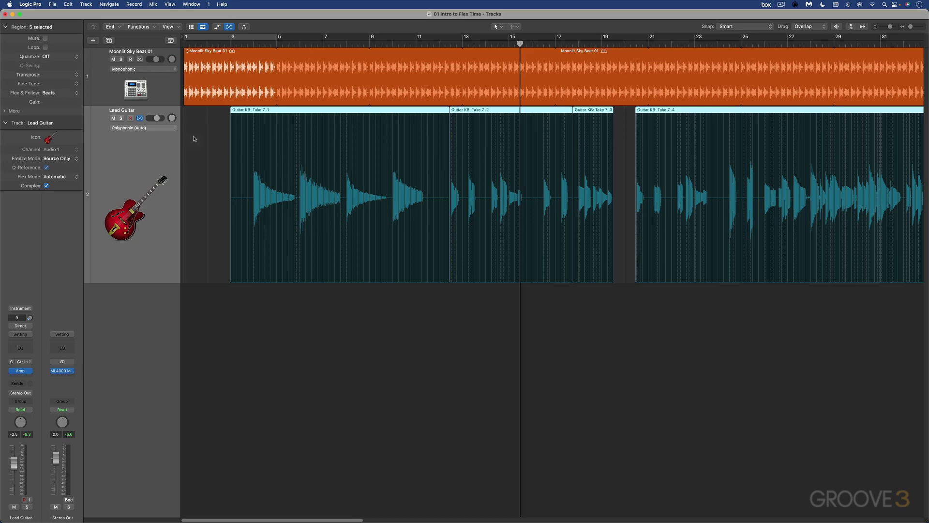
pyautogui.click(76, 94)
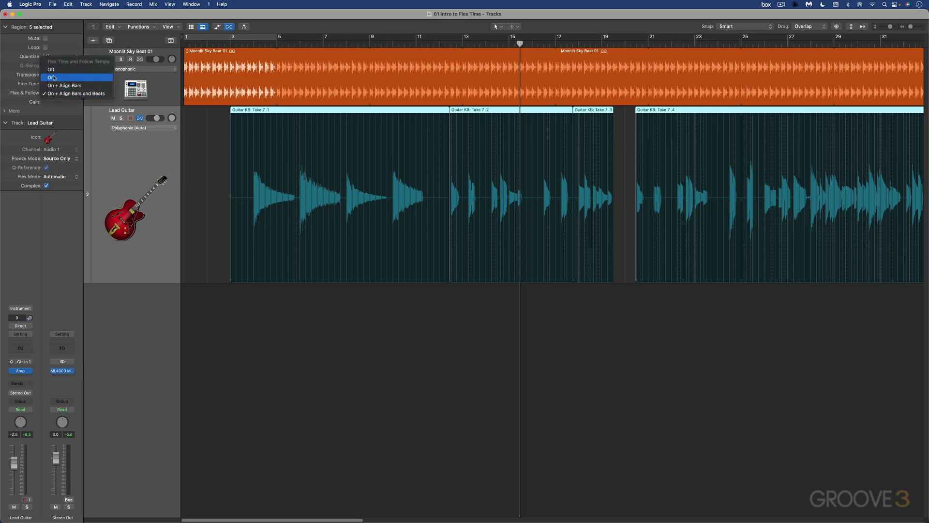
pyautogui.click(54, 78)
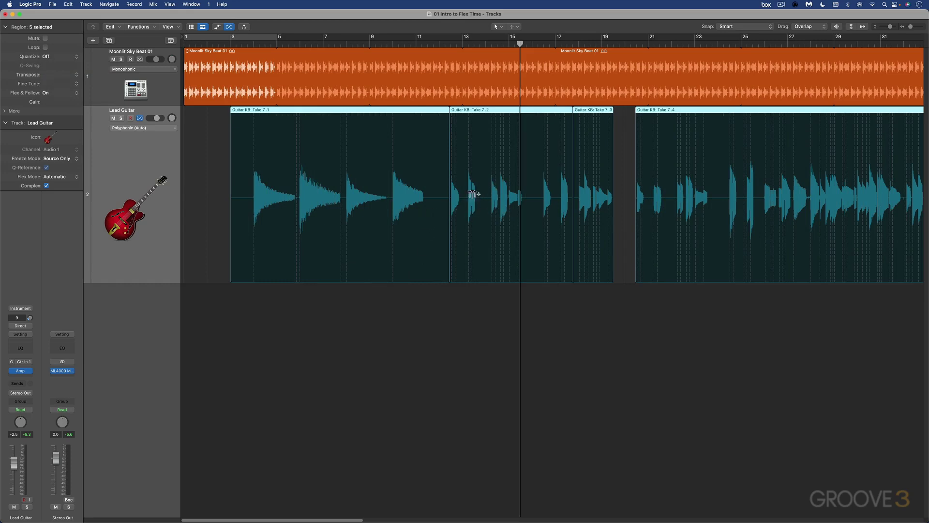
# - Analyze the selected Take 7.1 guitar audio for flex editing from the Project Audio browser, then reopen the track editor
pyautogui.press('f')
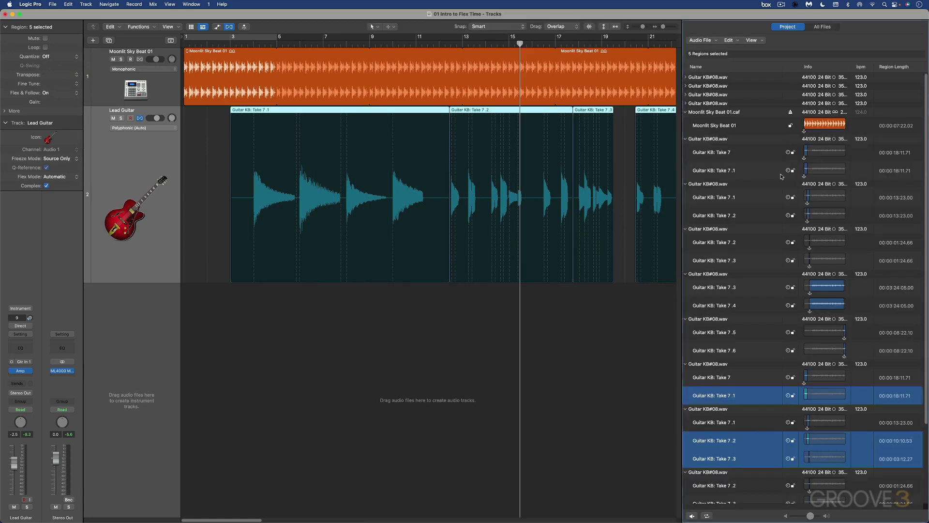
pyautogui.click(703, 41)
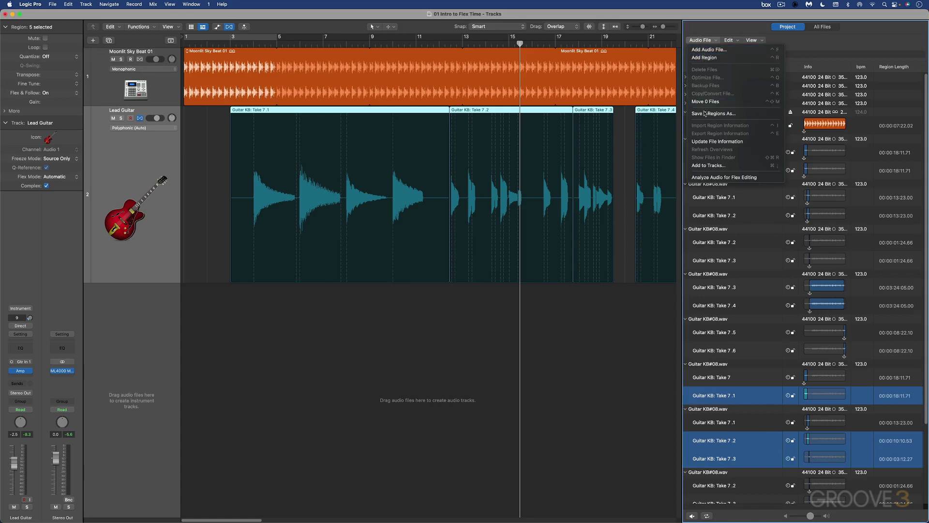
pyautogui.click(728, 178)
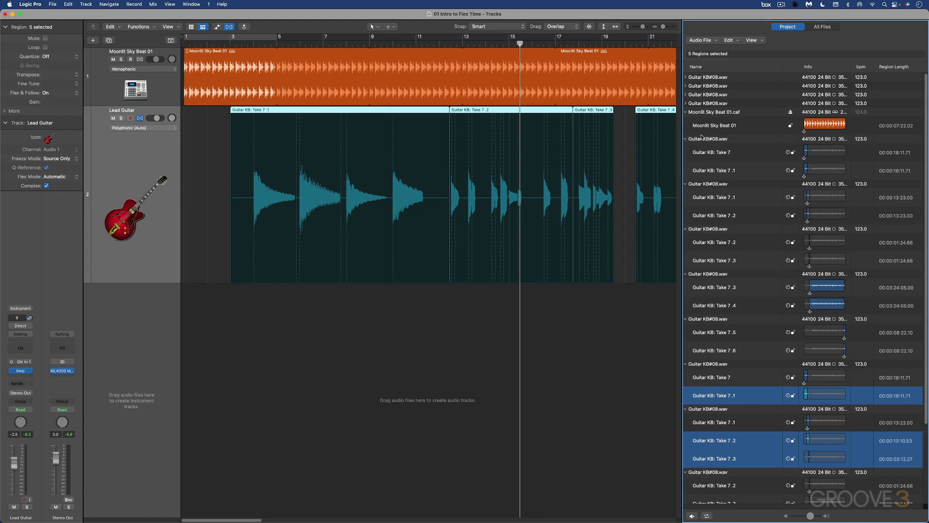
pyautogui.press('f')
pyautogui.press('e')
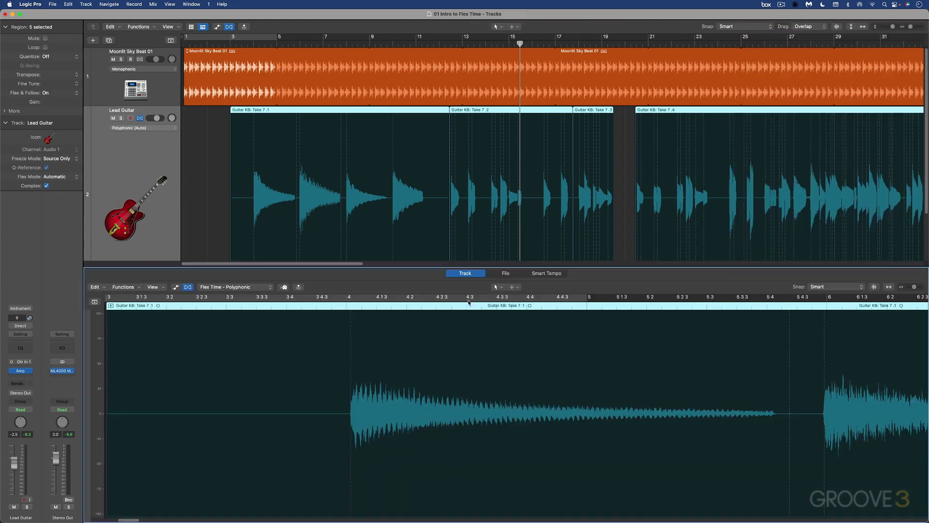
# - Reanalyze the Take 7.1 region's audio for flex editing from the track editor's Edit menu
pyautogui.click(102, 287)
pyautogui.click(153, 468)
# - Close the track editor and open the Smart Tempo project settings
pyautogui.press('e')
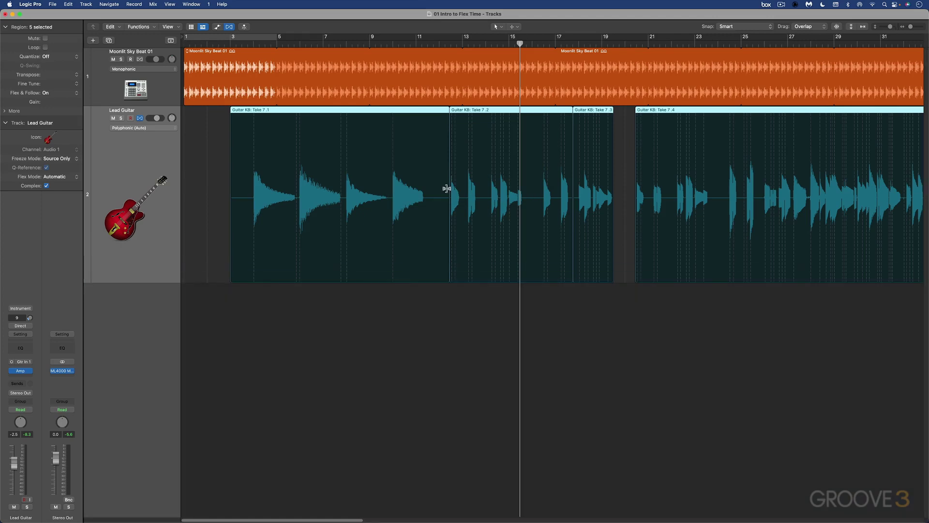
pyautogui.click(56, 5)
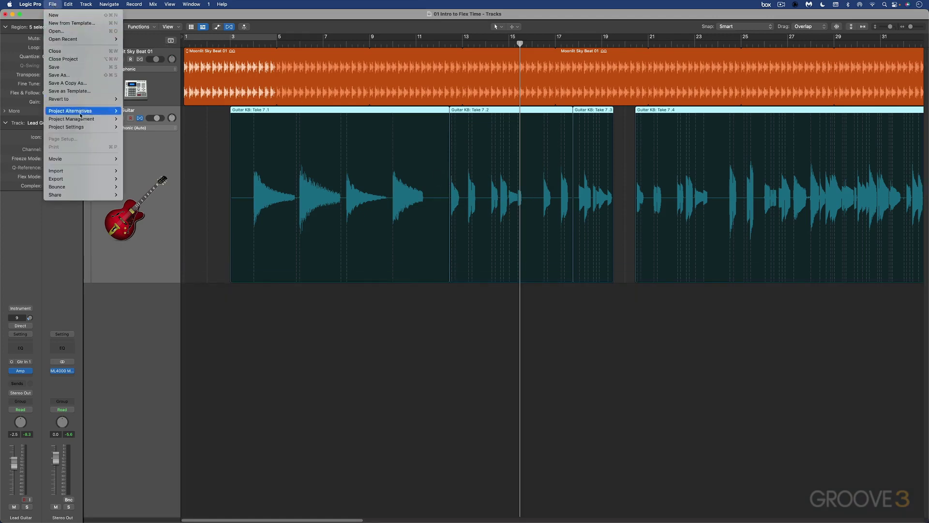
pyautogui.moveTo(83, 128)
pyautogui.click(146, 152)
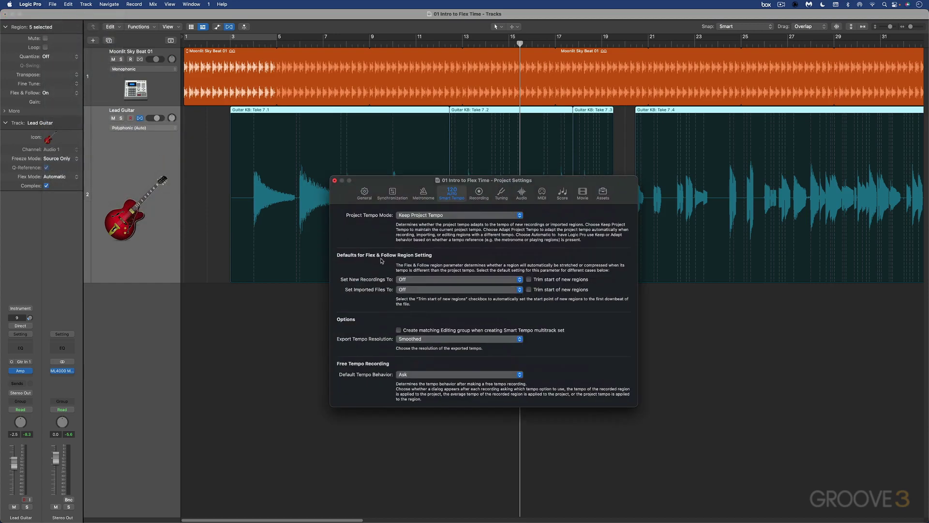
# - Keep Flex & Follow defaults for new recordings and imported files both at Off
pyautogui.click(426, 281)
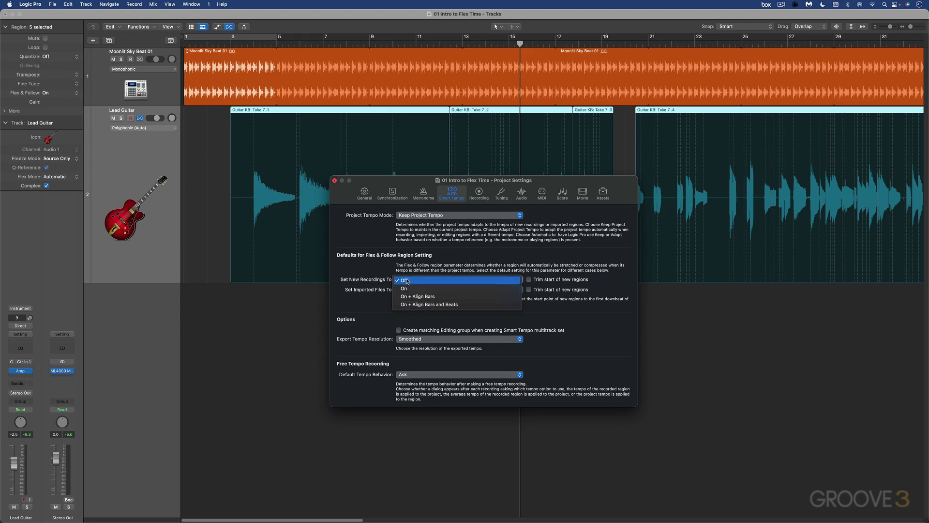
pyautogui.click(371, 269)
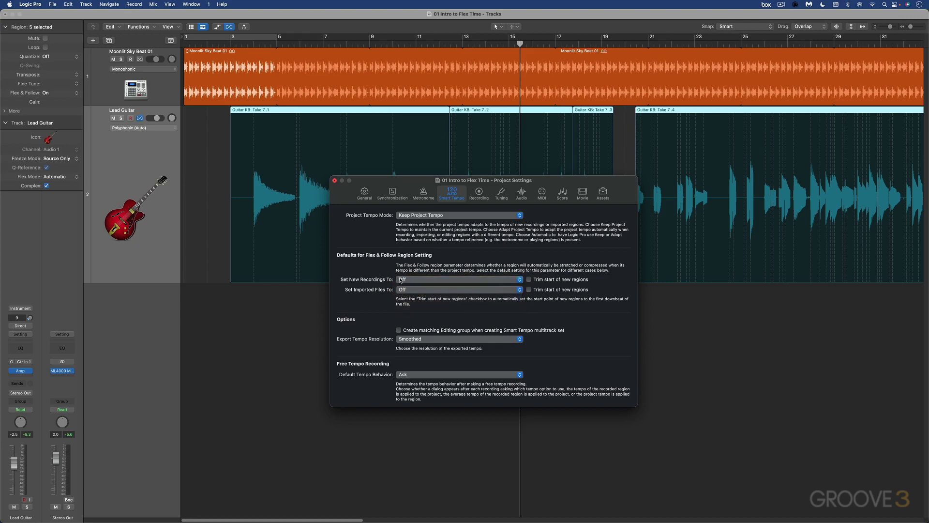
pyautogui.click(408, 290)
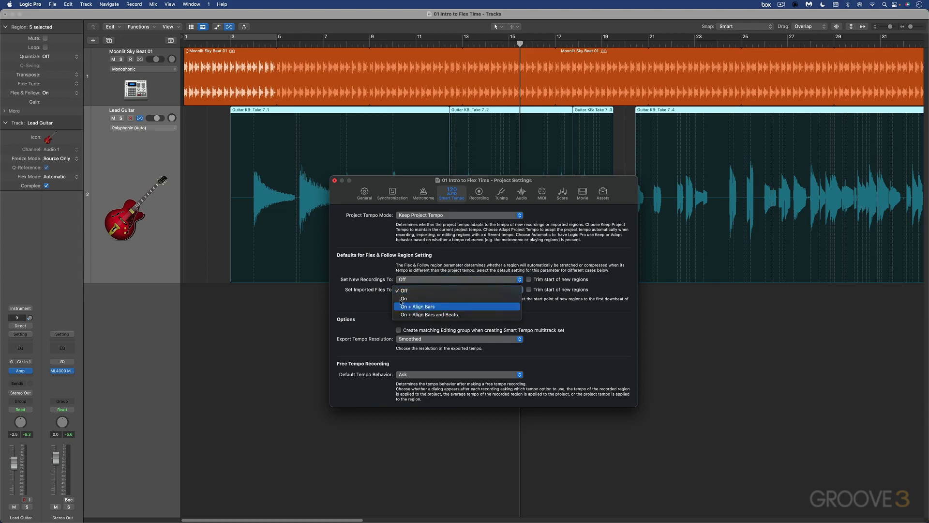
pyautogui.click(355, 253)
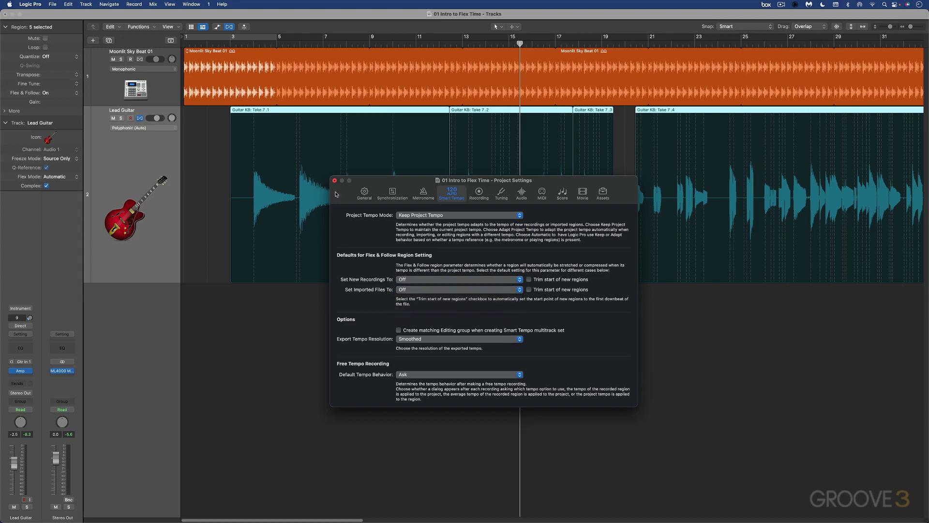